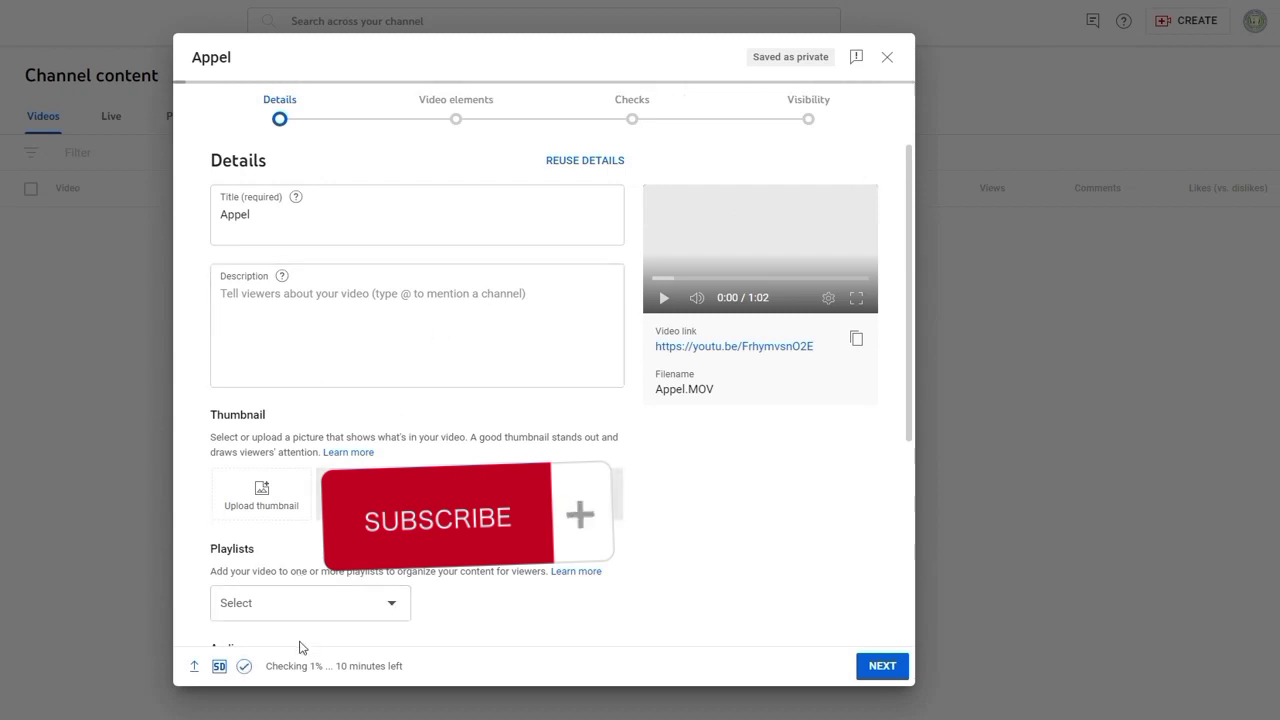
Replace the uploaded video's title with "Dear Youtube"
click(263, 214)
drag(263, 214, 207, 229)
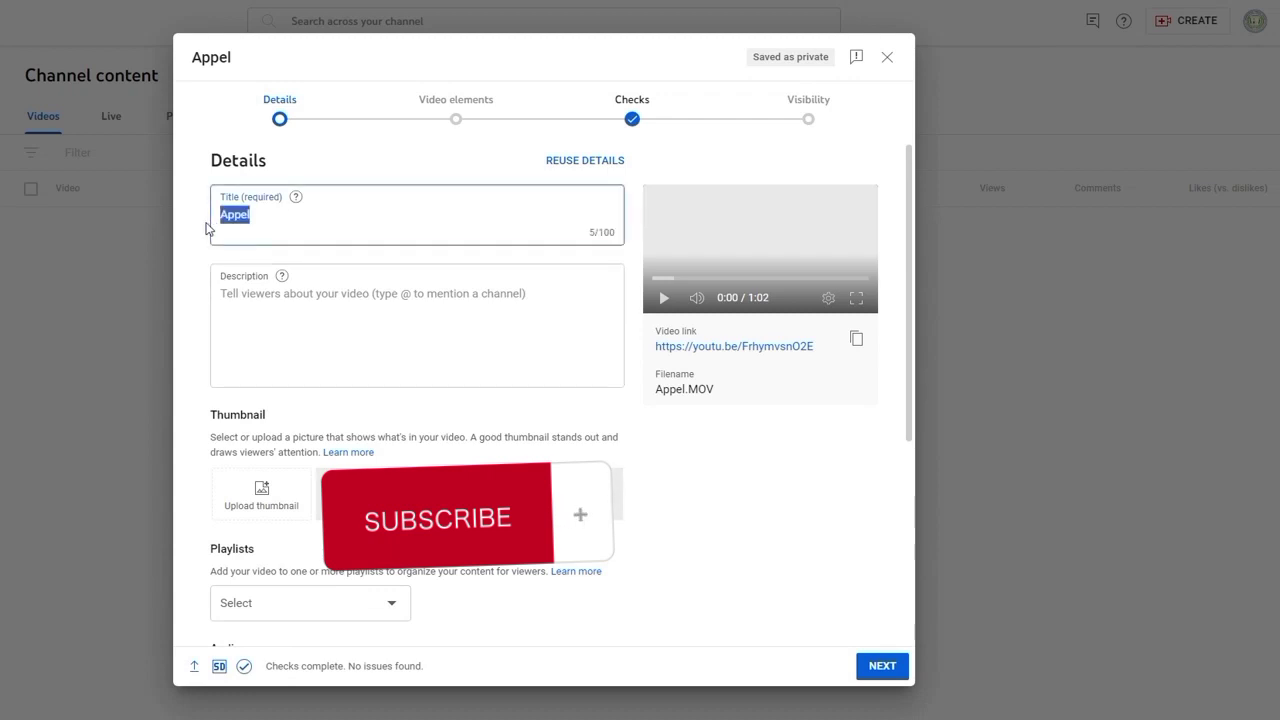
key(BackSpace)
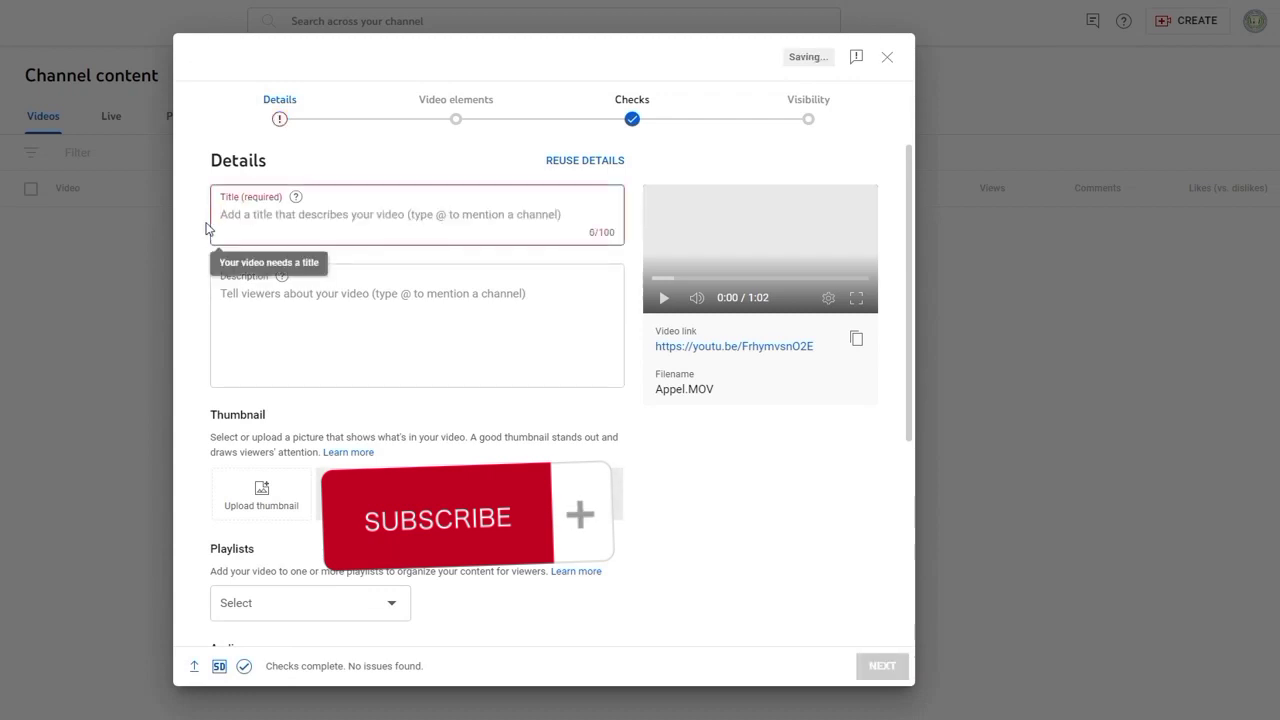
text(De)
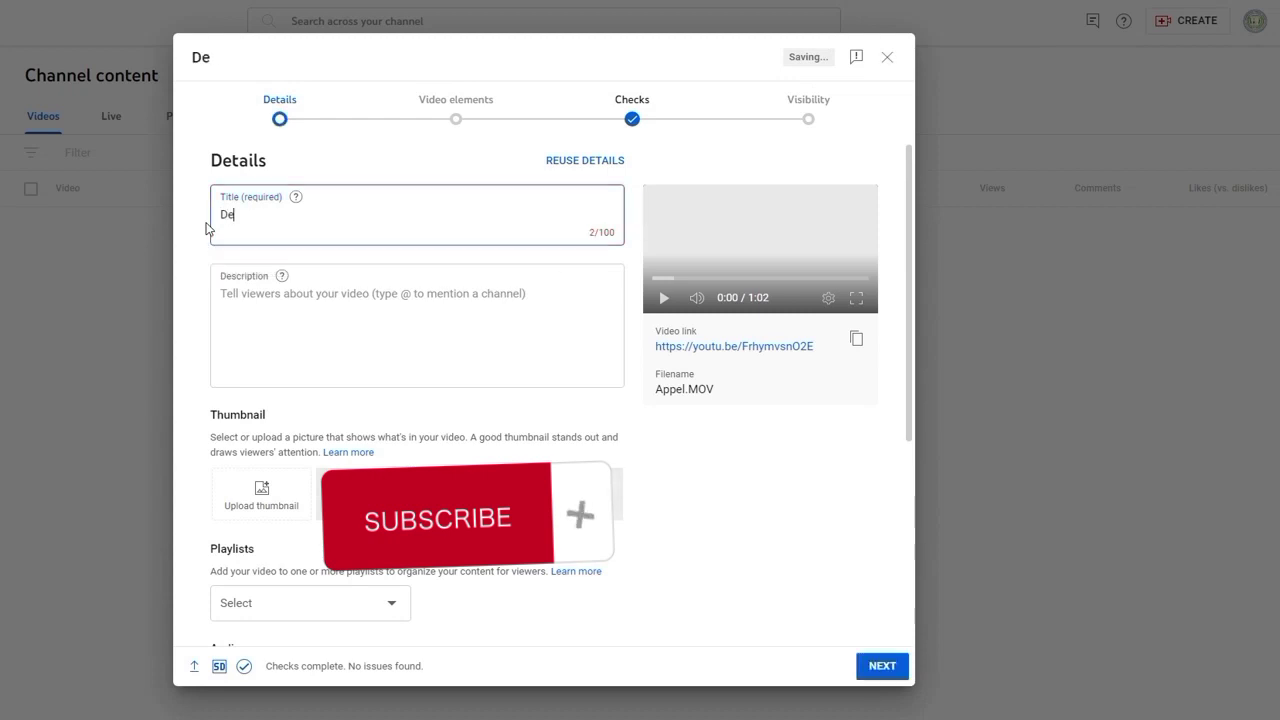
text(ar Youtube)
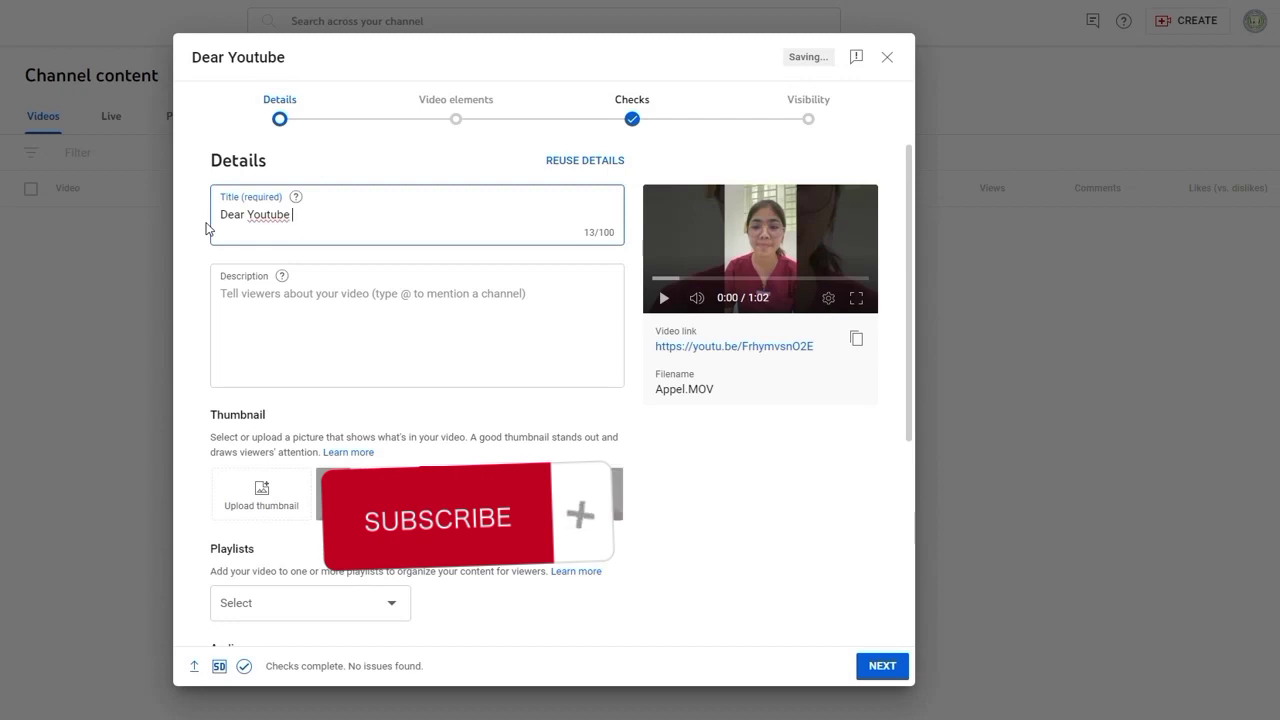
key(BackSpace)
Expand the additional video details and delete all of the video's tags
scroll(329, 569, down, 4)
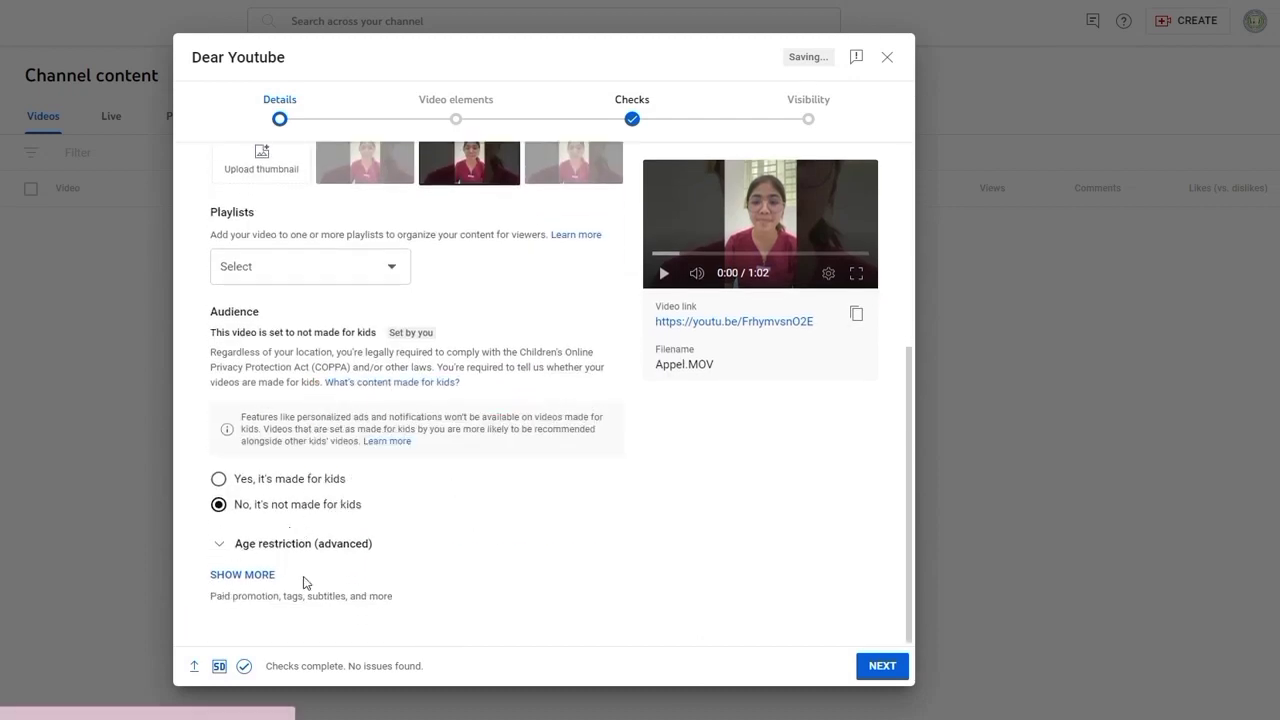
click(242, 575)
scroll(354, 549, down, 10)
click(612, 480)
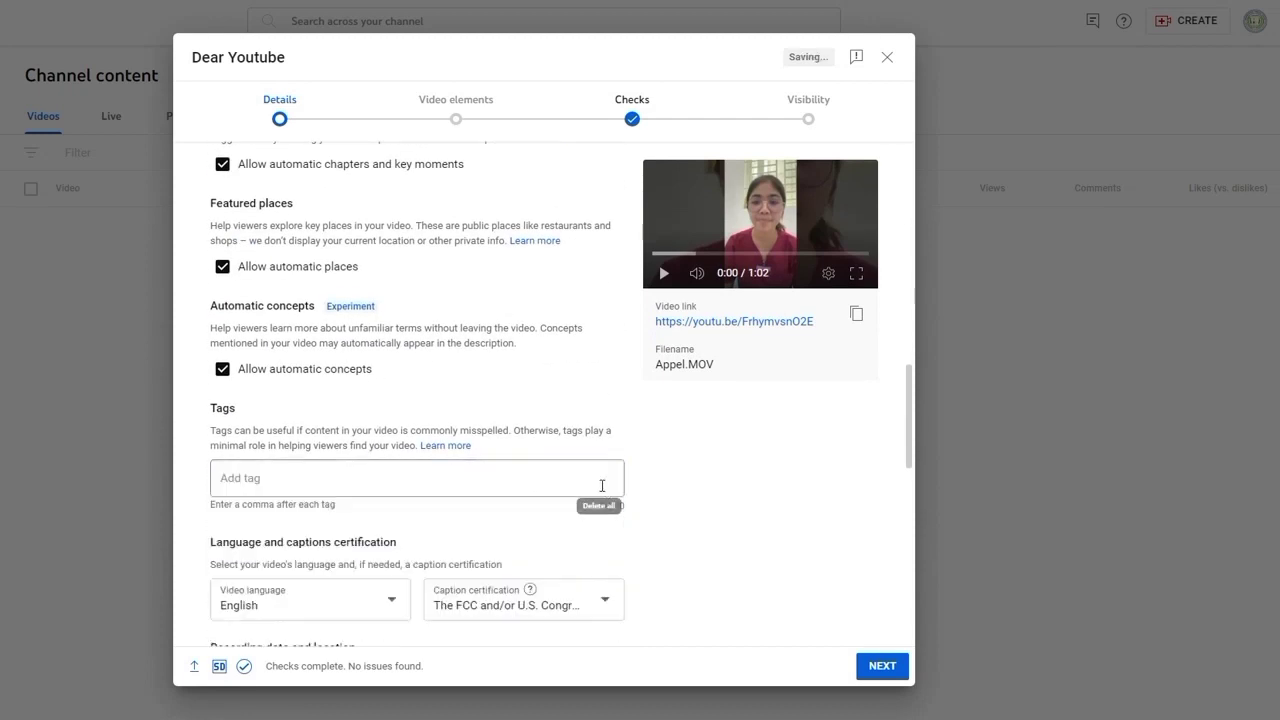
scroll(553, 570, up, 10)
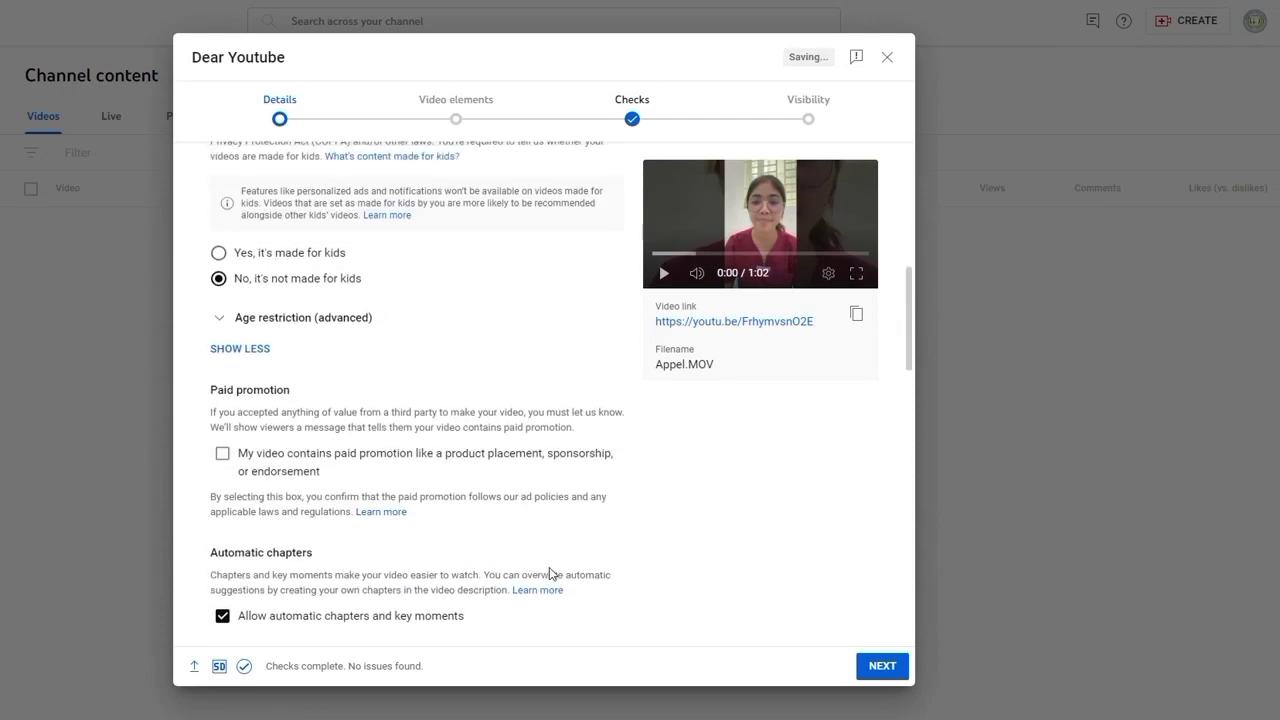
Proceed to the visibility settings, set the video to Unlisted, save it and dismiss the sharing dialog
click(899, 677)
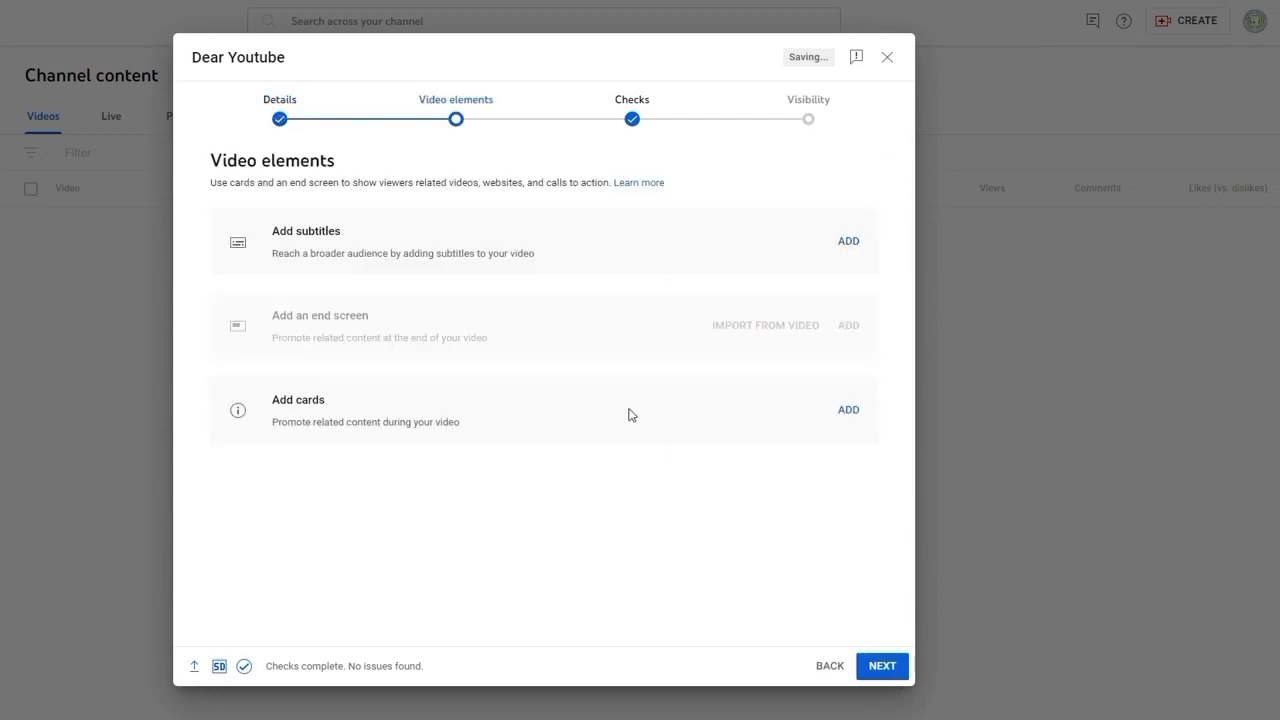
click(877, 660)
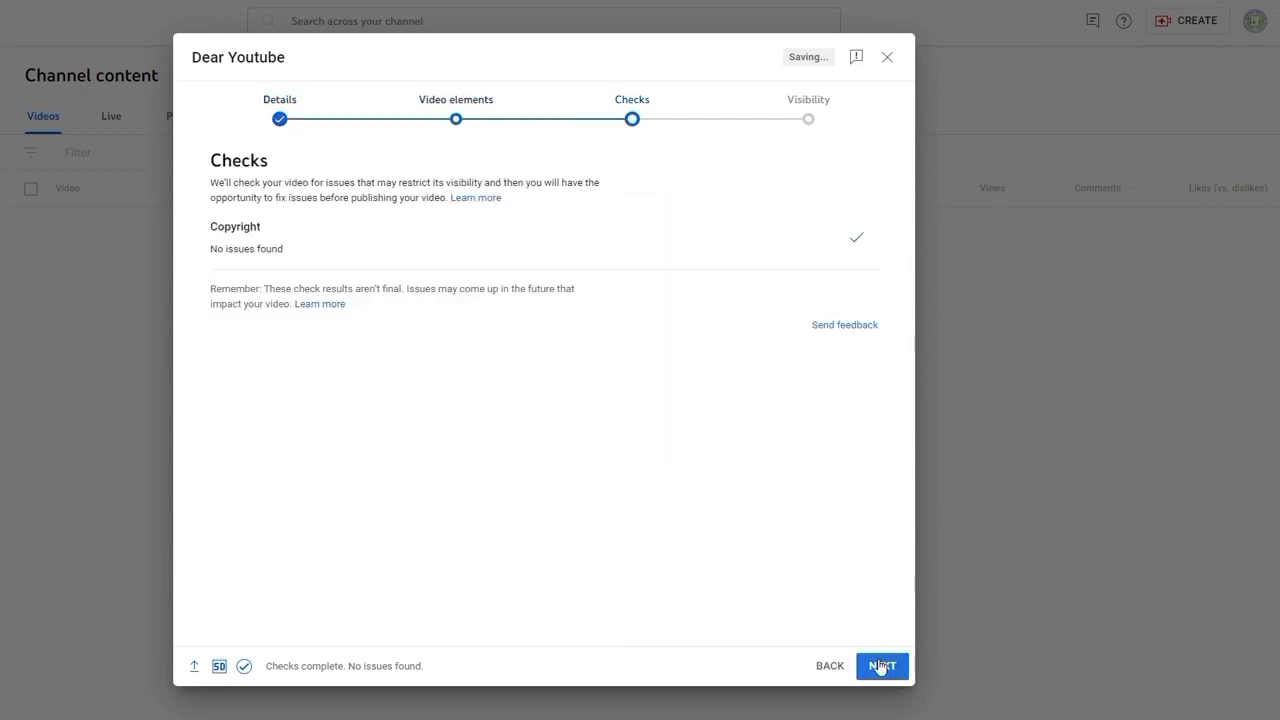
click(880, 667)
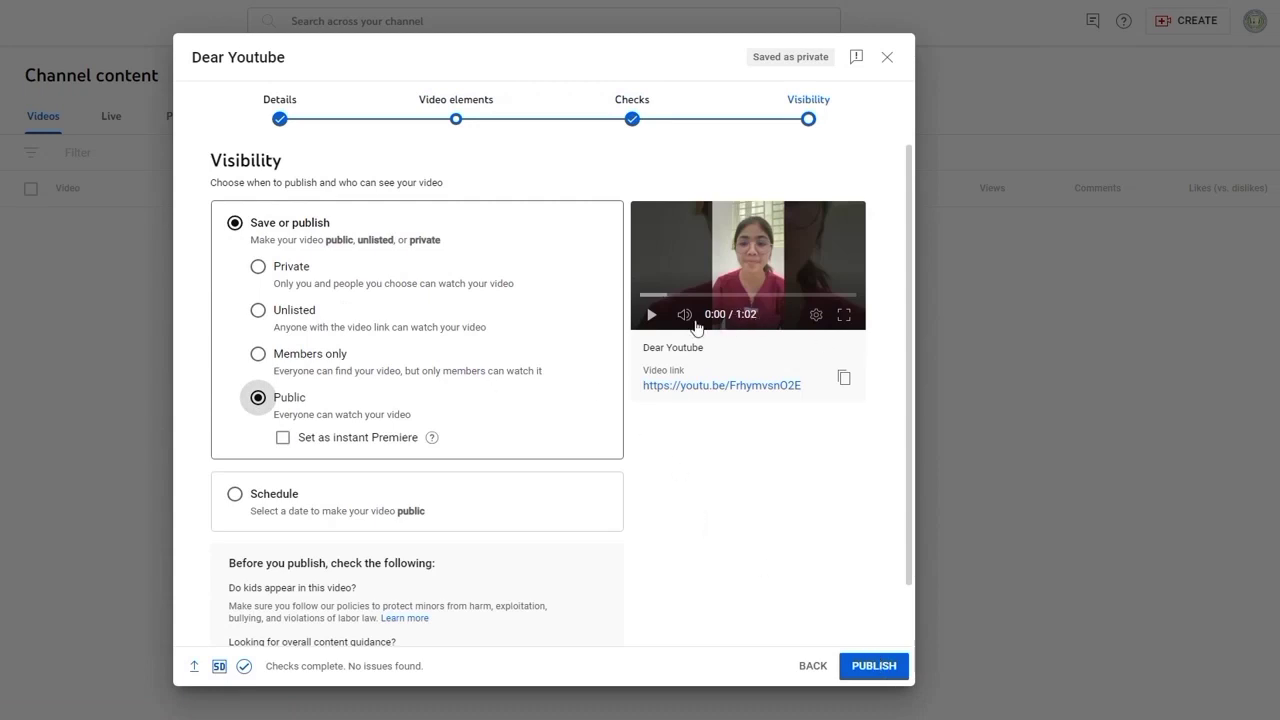
click(257, 311)
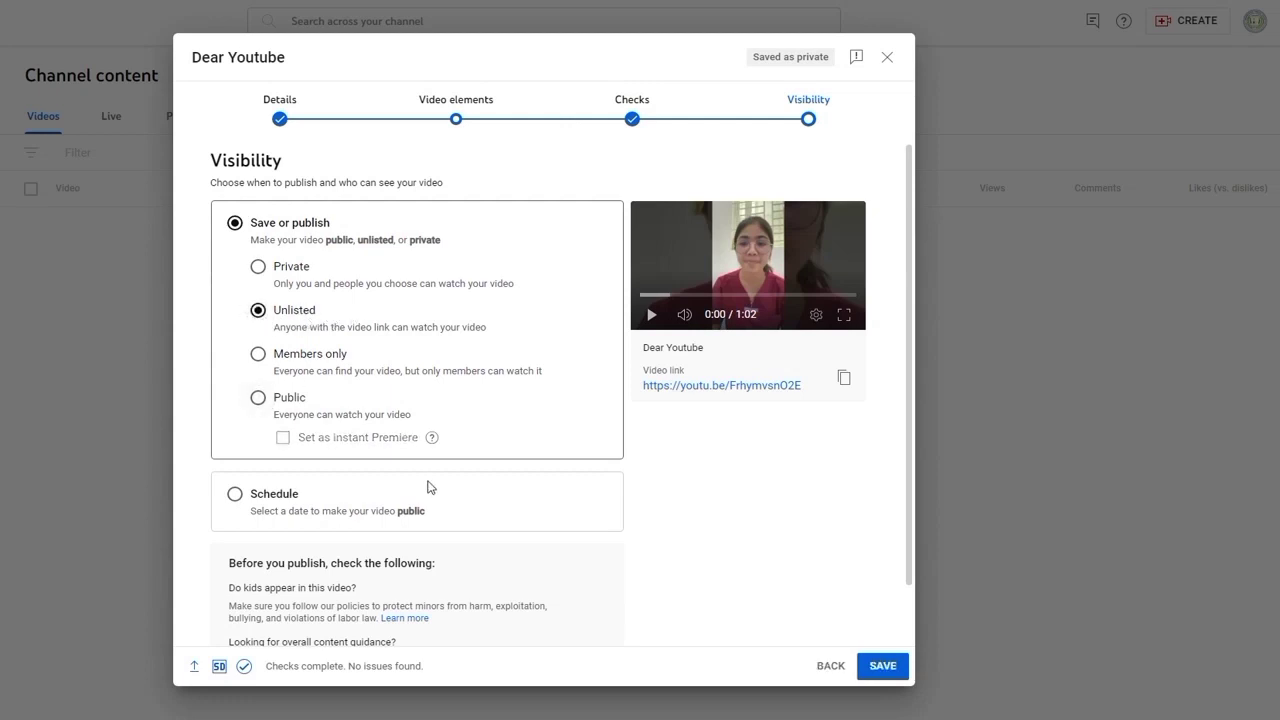
click(885, 667)
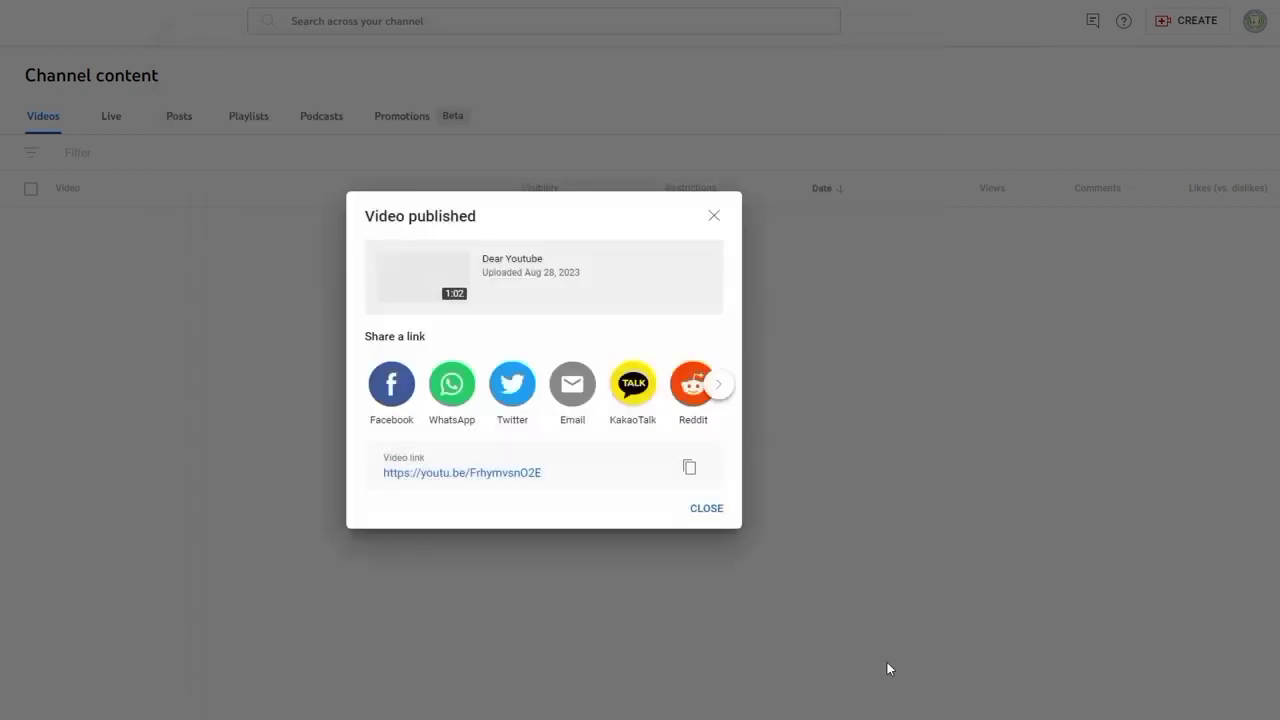
click(704, 509)
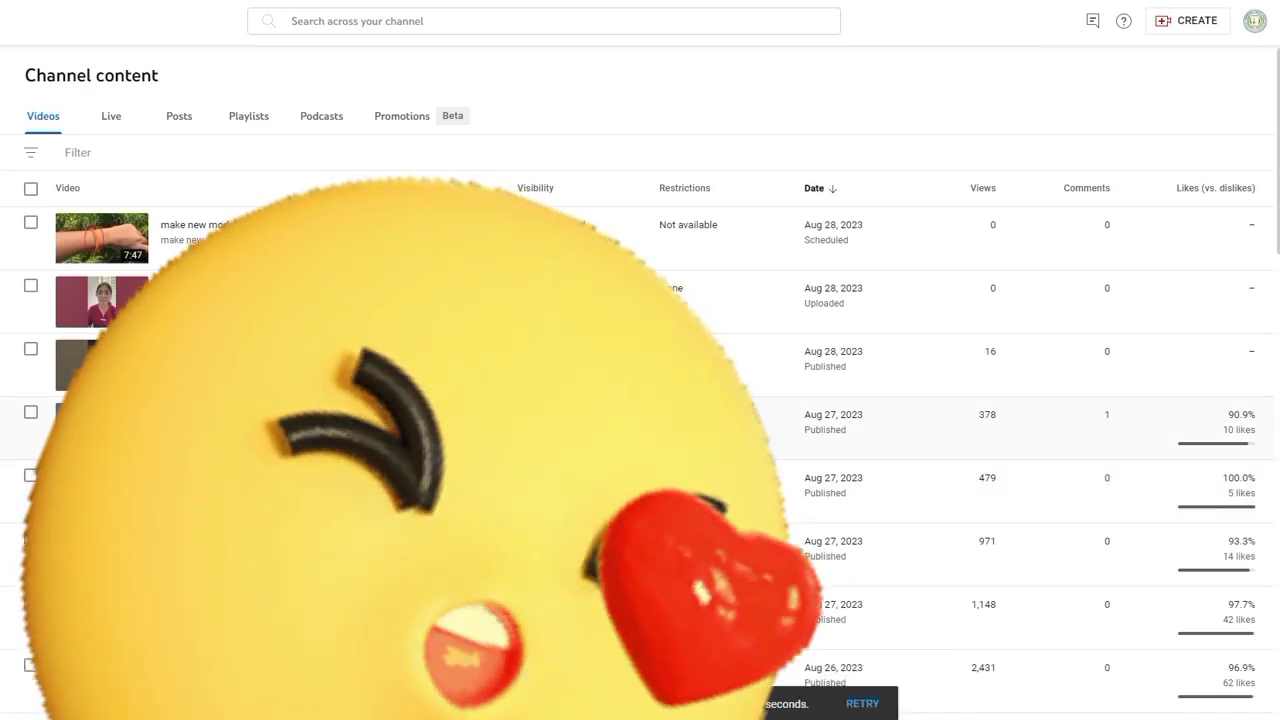
Find the Dear Youtube video in the channel content, open its details and copy its video link
scroll(69, 330, down, 3)
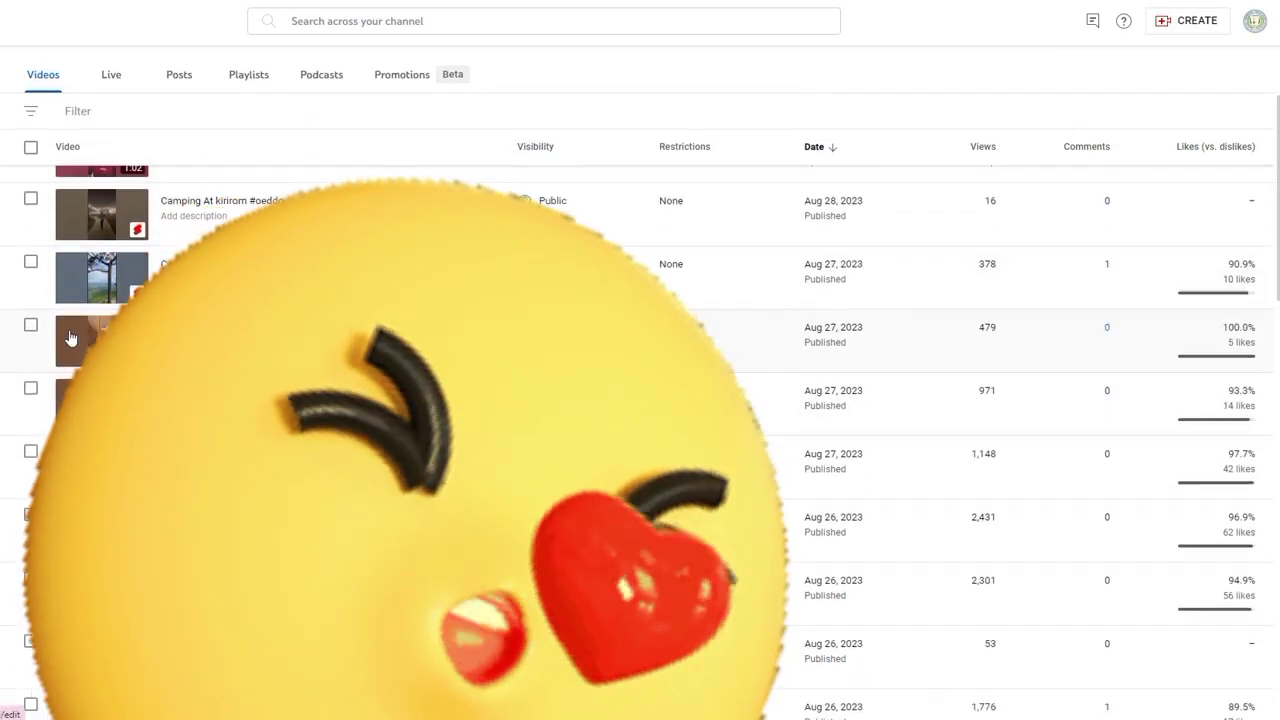
scroll(69, 339, up, 3)
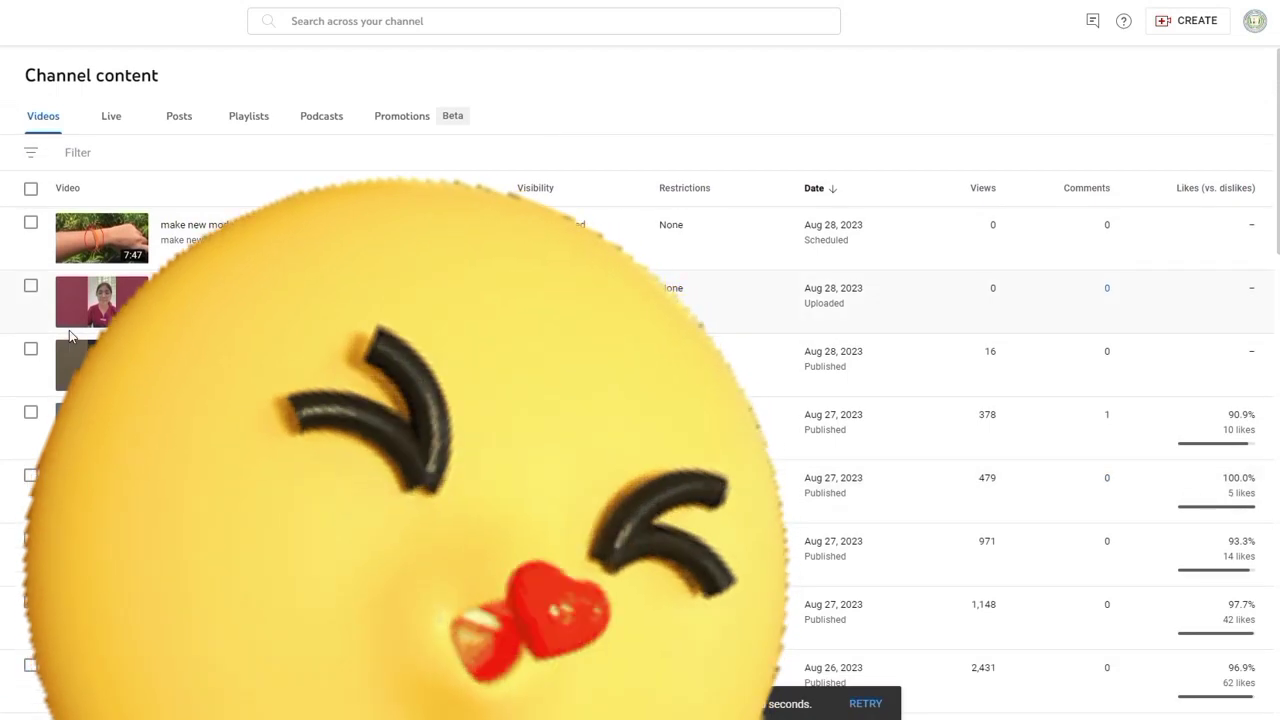
scroll(70, 337, down, 2)
scroll(72, 339, up, 1)
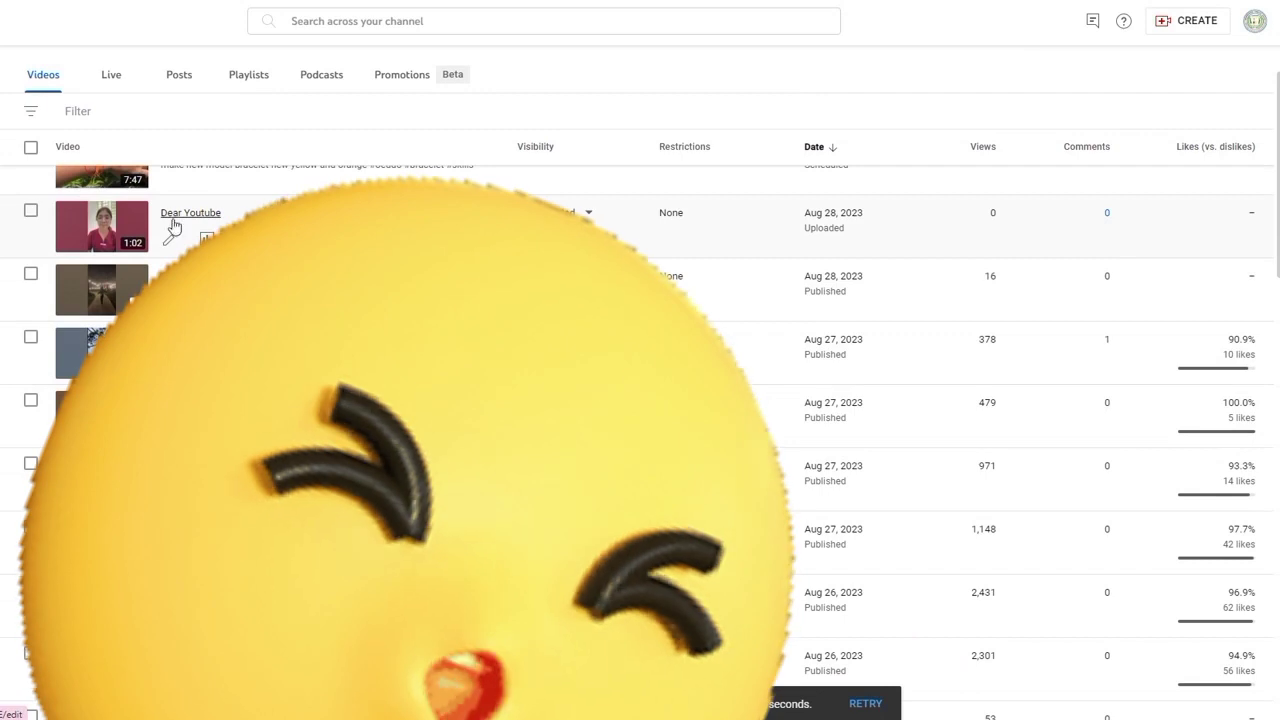
mouse_move(555, 212)
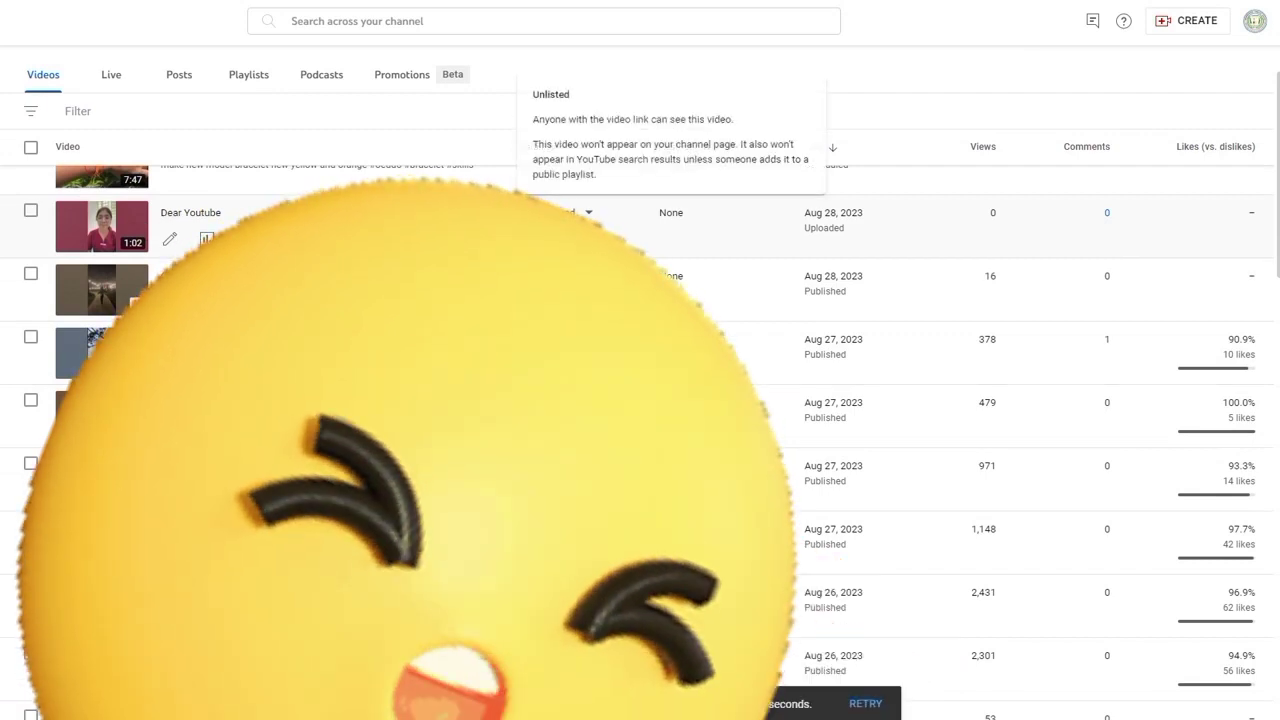
click(588, 212)
key(Escape)
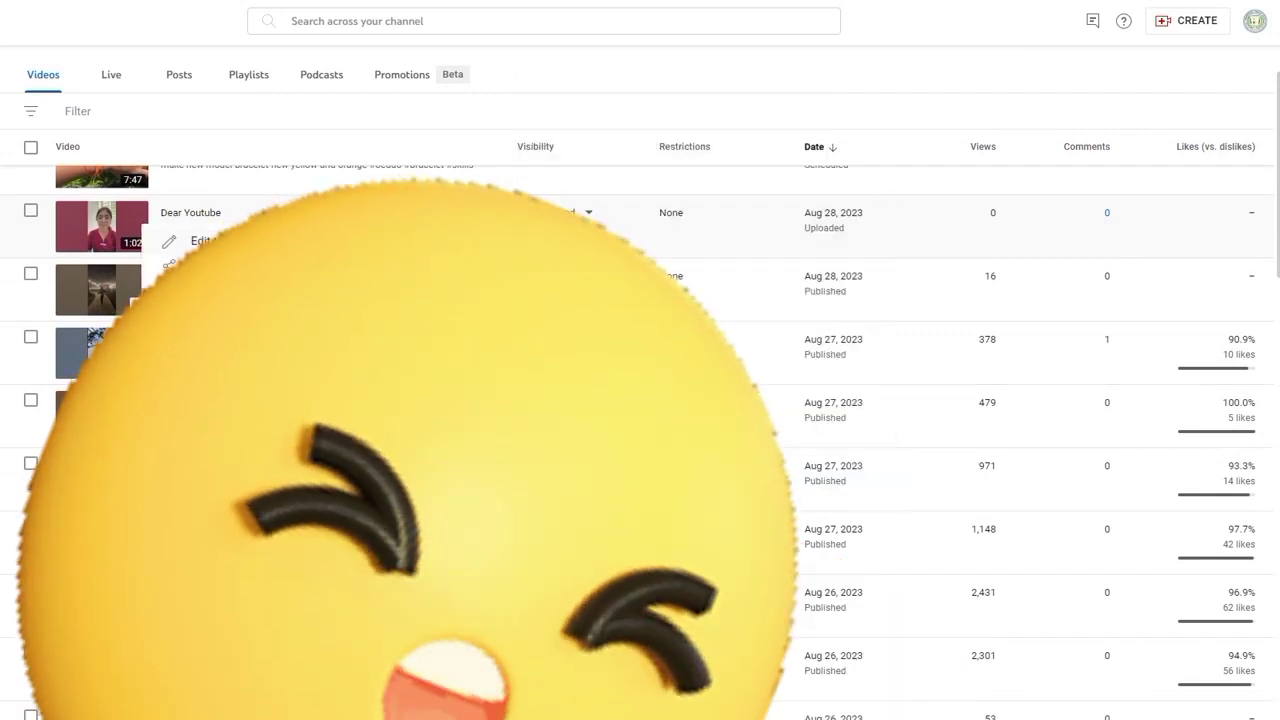
click(117, 240)
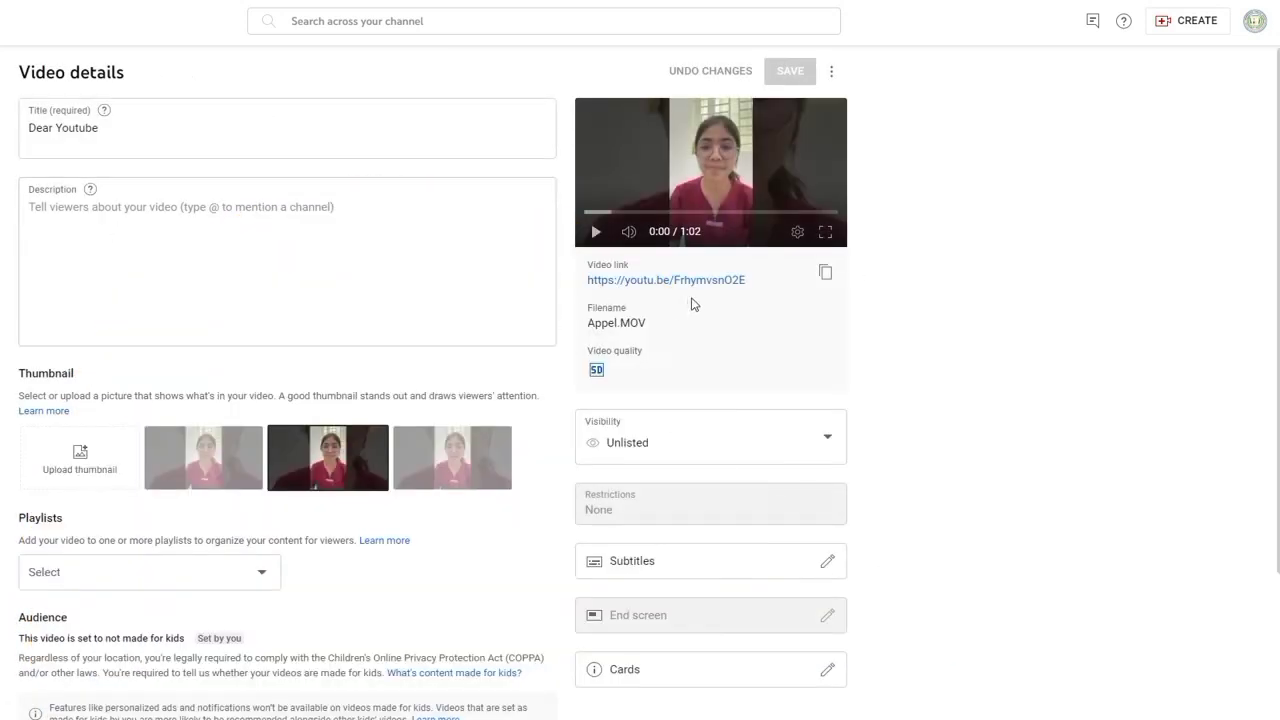
click(825, 276)
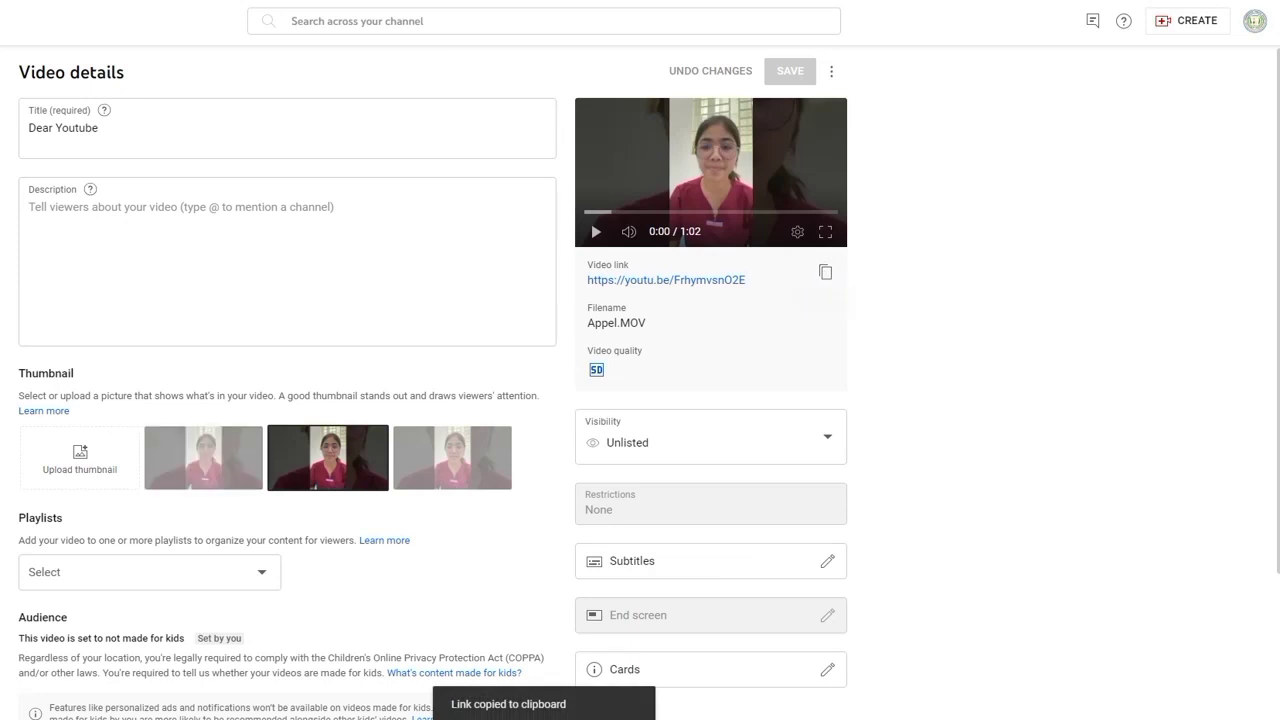
click(320, 314)
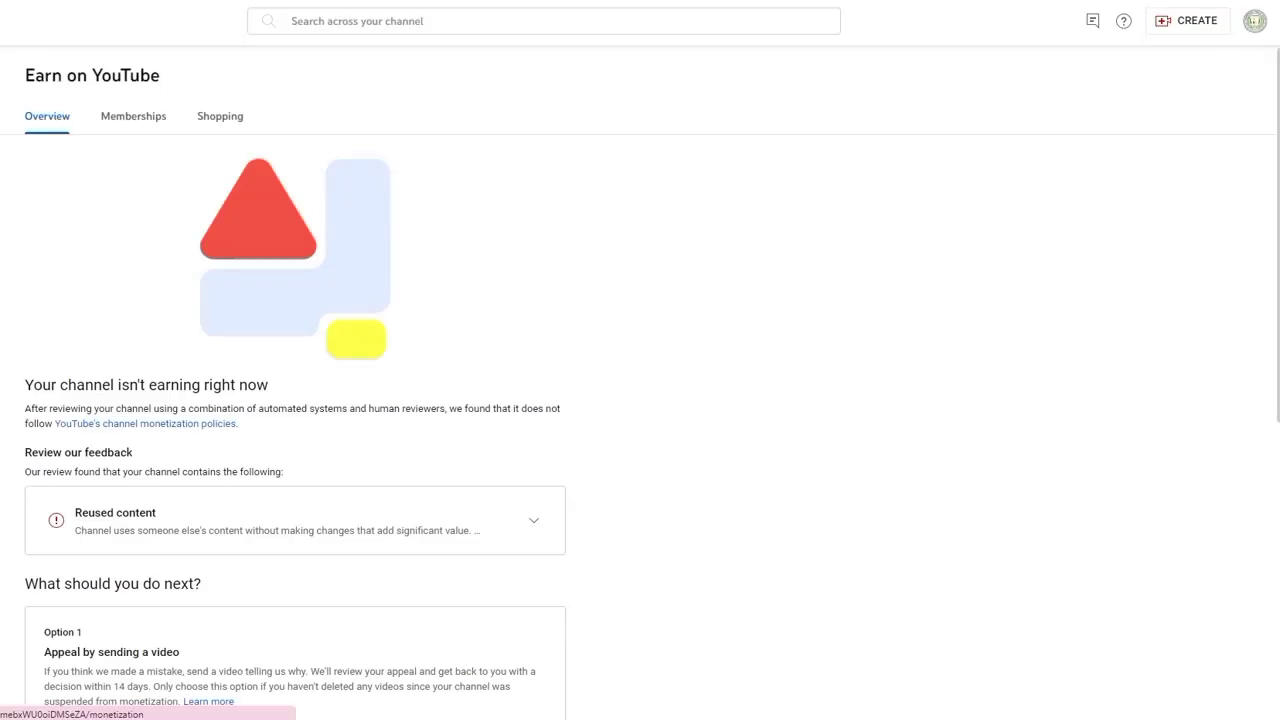
scroll(300, 457, down, 2)
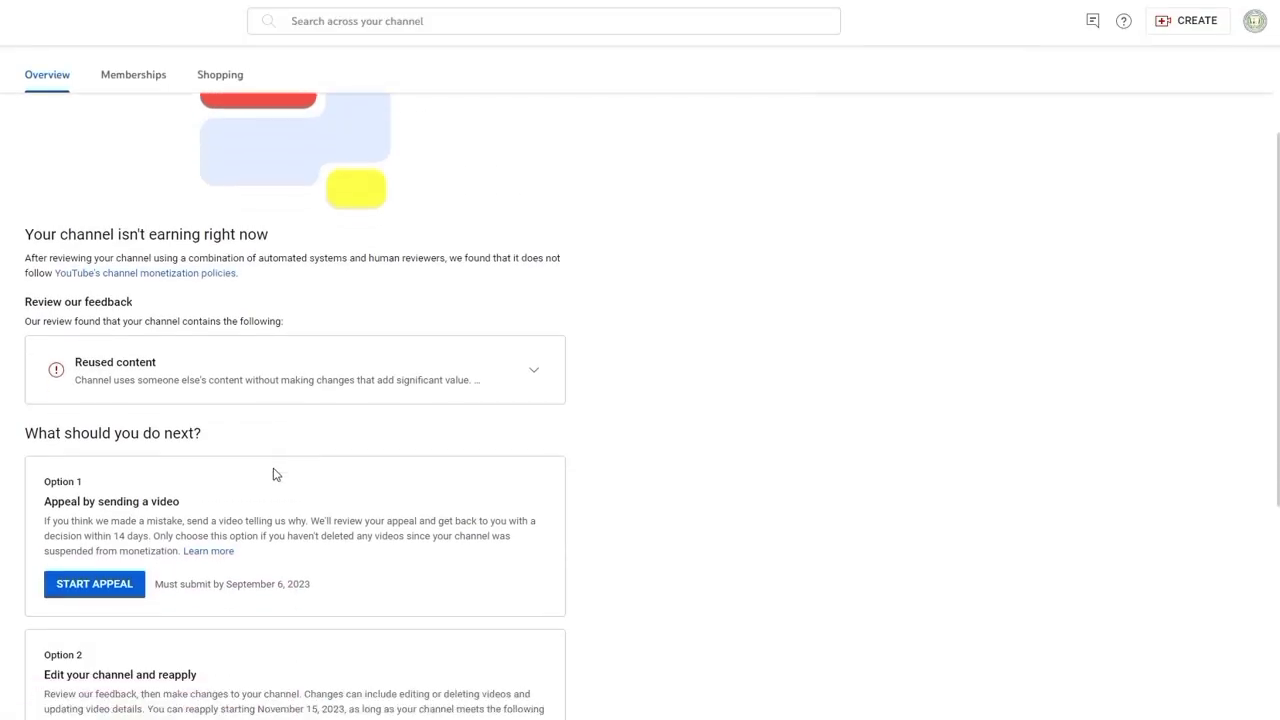
click(92, 587)
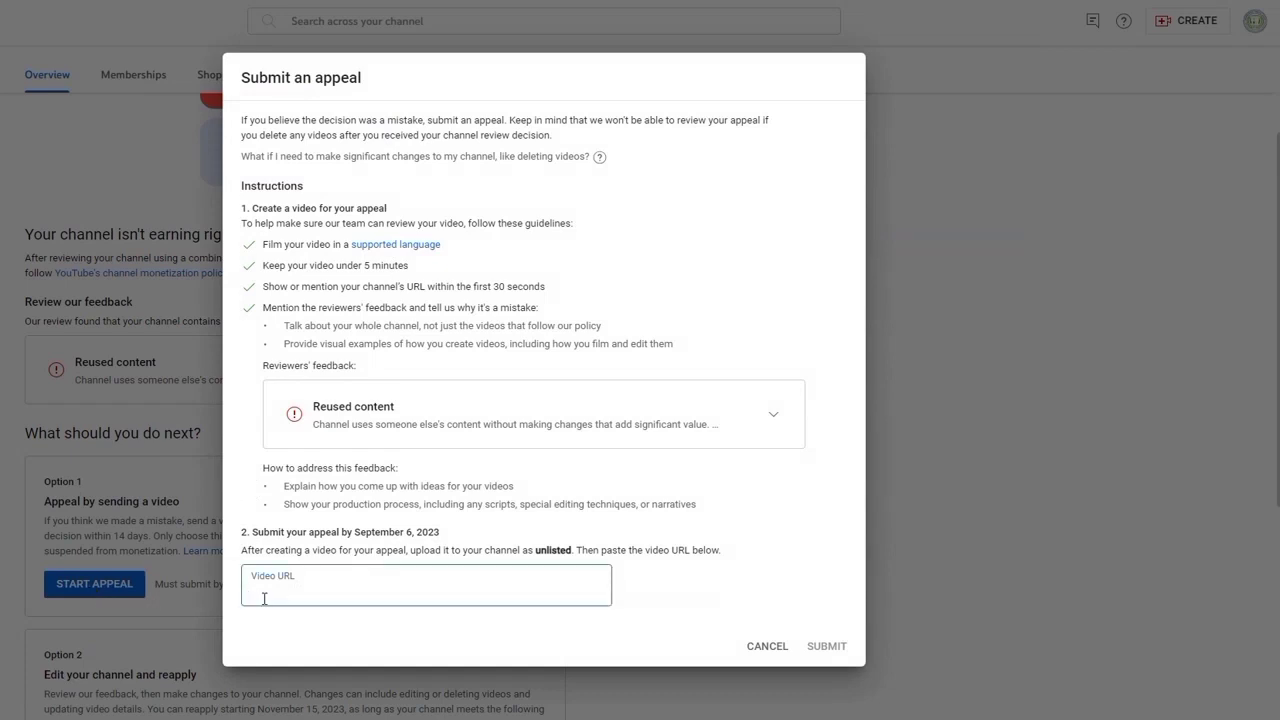
text(https://youtu.be/FrhymvsnO2E)
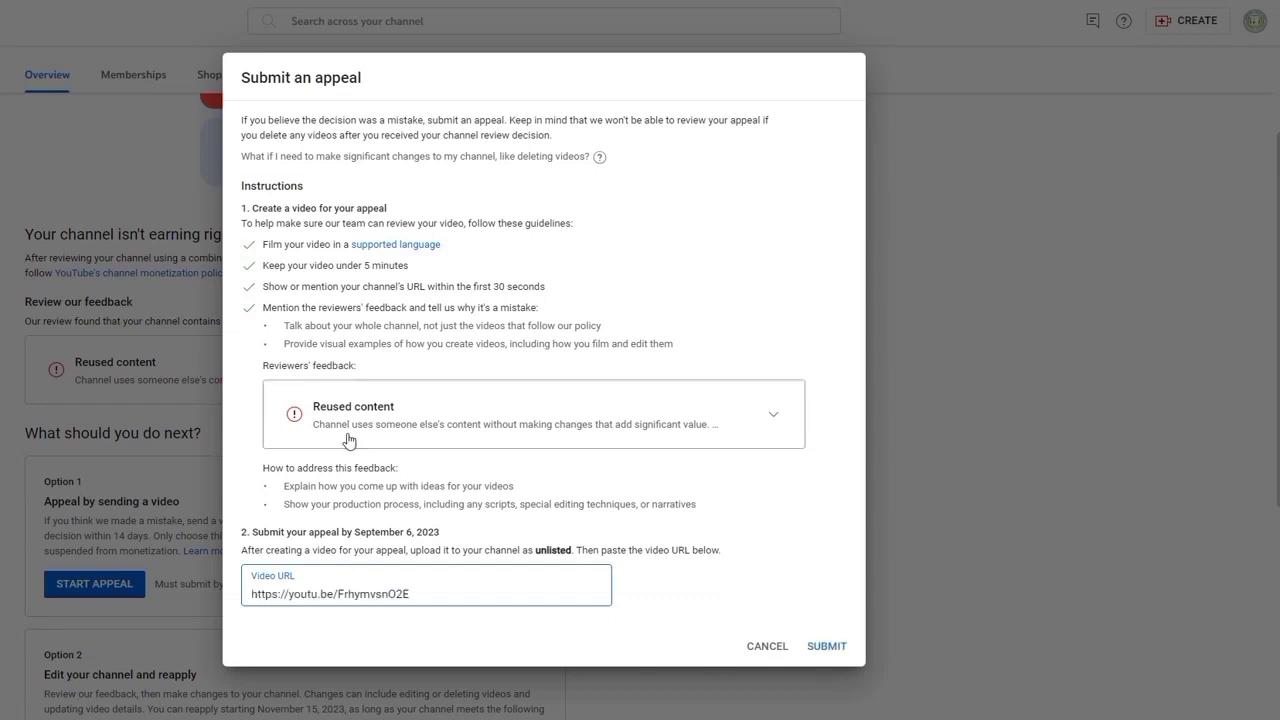
click(826, 647)
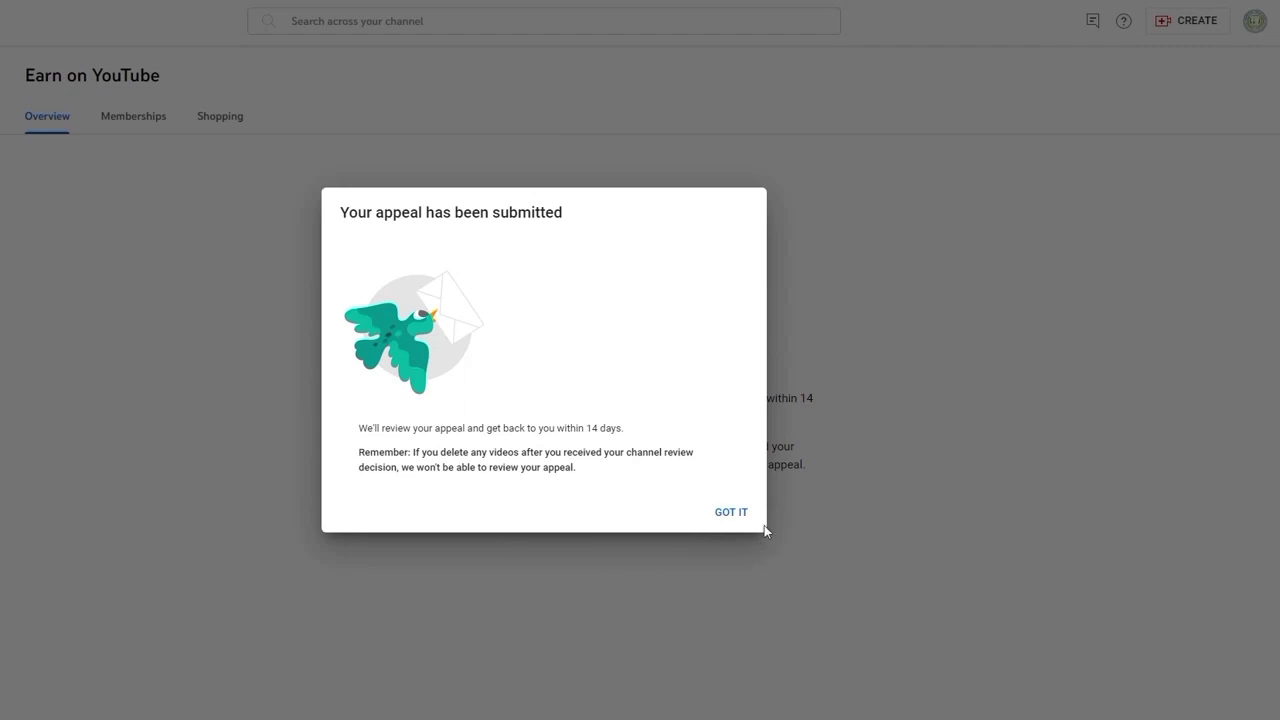
click(729, 515)
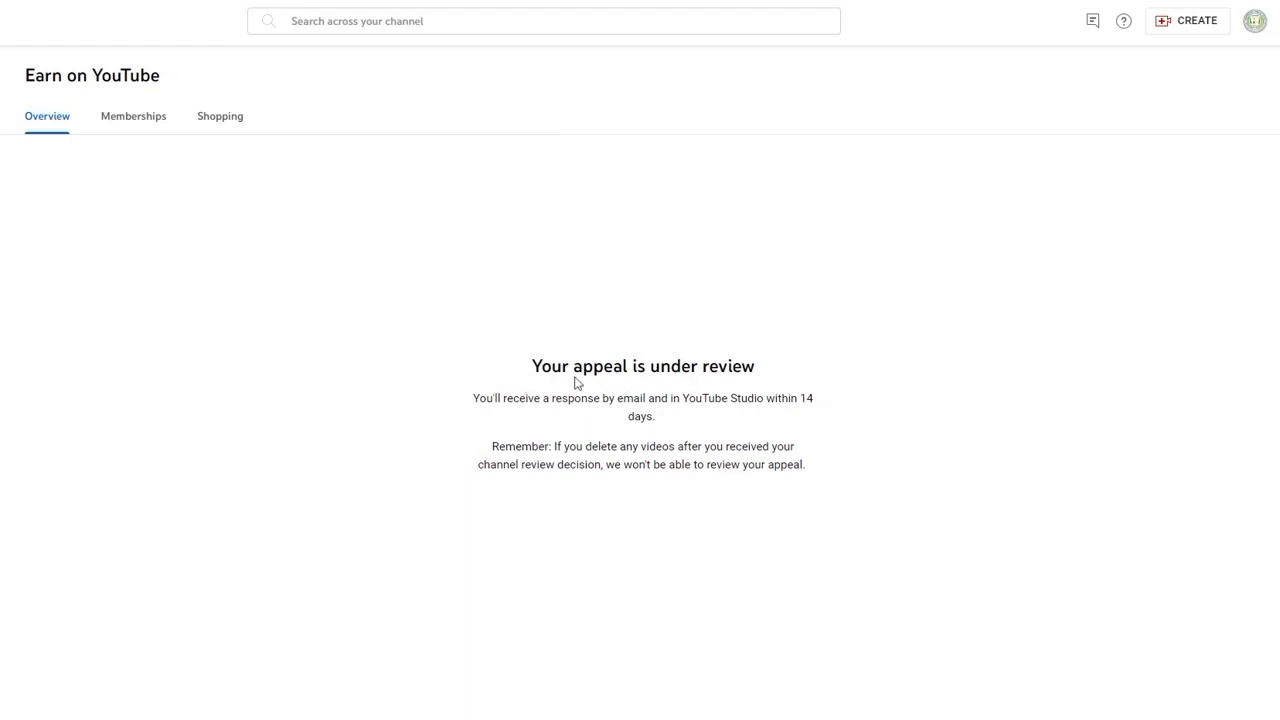
drag(536, 366, 838, 545)
click(838, 545)
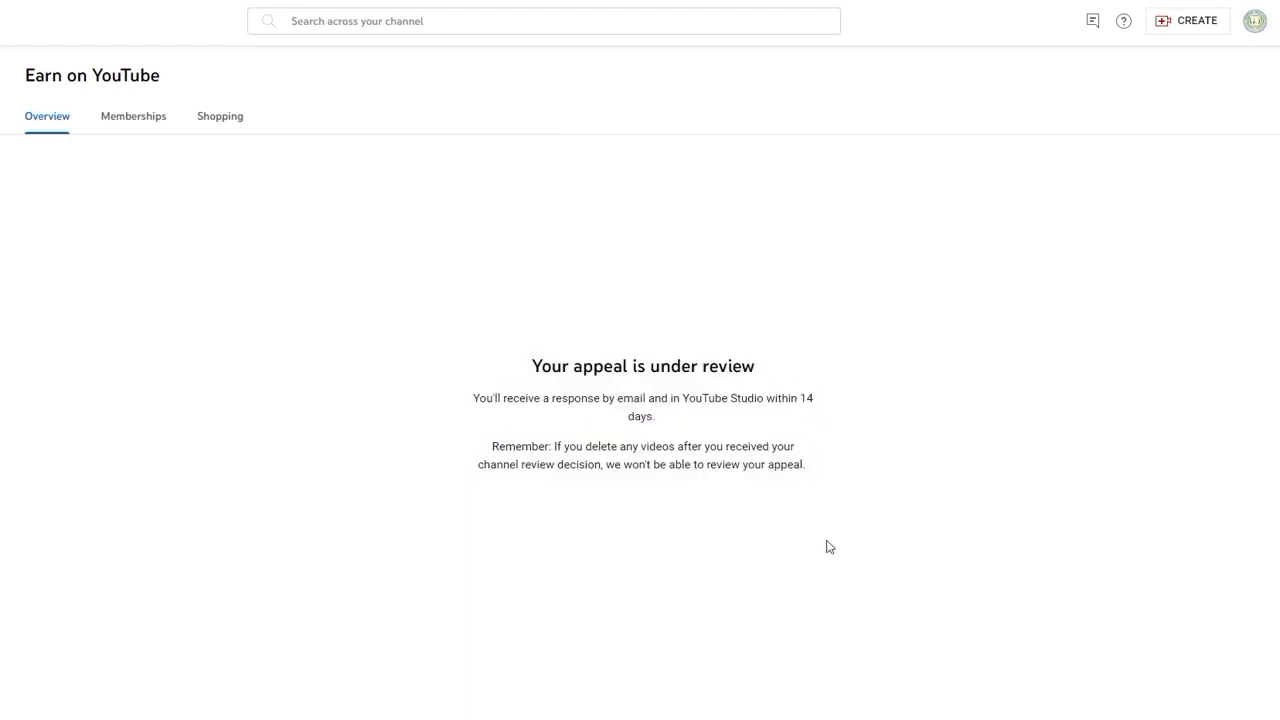